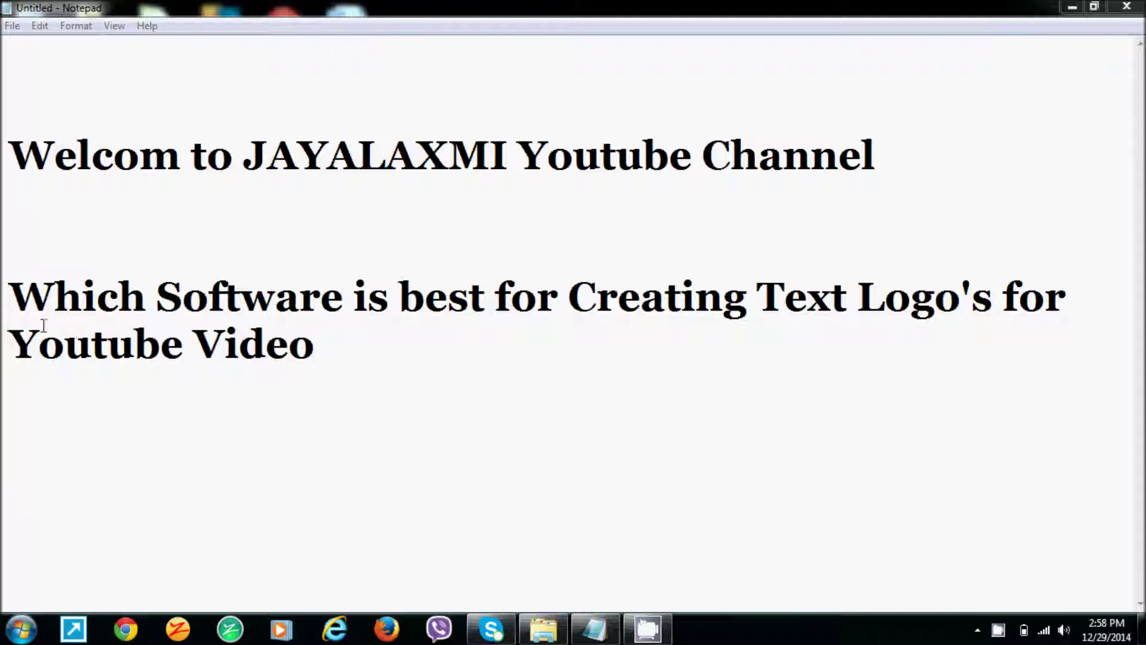
# Highlight the 'Which Software' question line in the Notepad channel notes.
pyautogui.moveTo(7, 291); pyautogui.dragTo(484, 366)
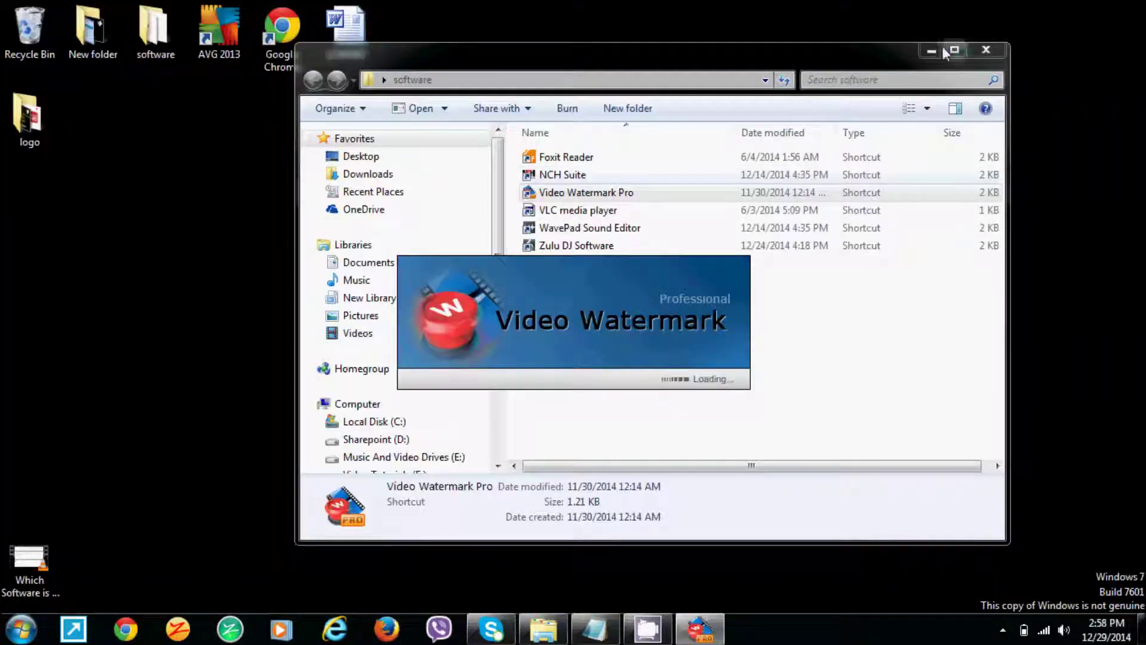
# Dismiss the registration prompt and add the Desktop video 'Which Software is best for createing text logo'.
pyautogui.click(939, 50)
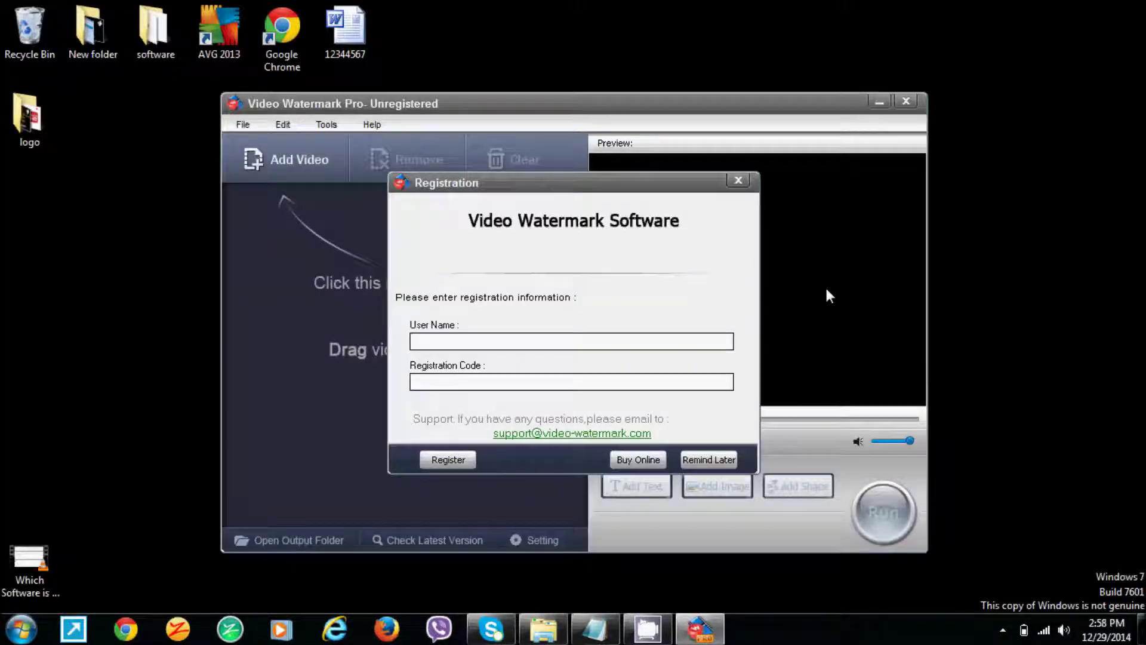
pyautogui.click(703, 461)
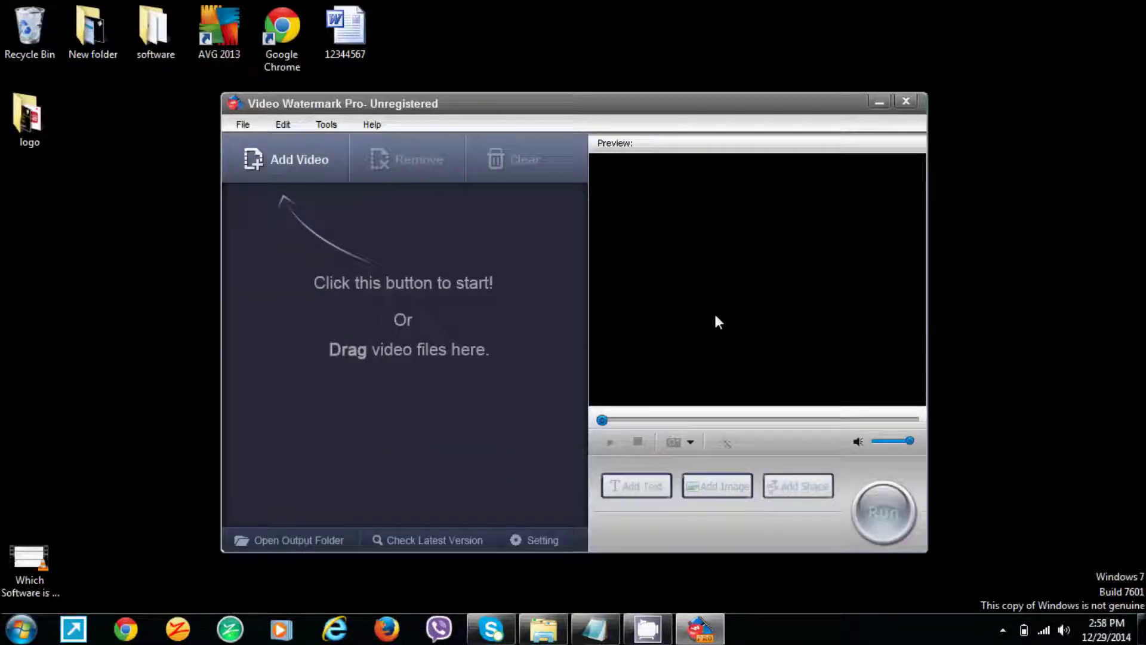
pyautogui.click(283, 159)
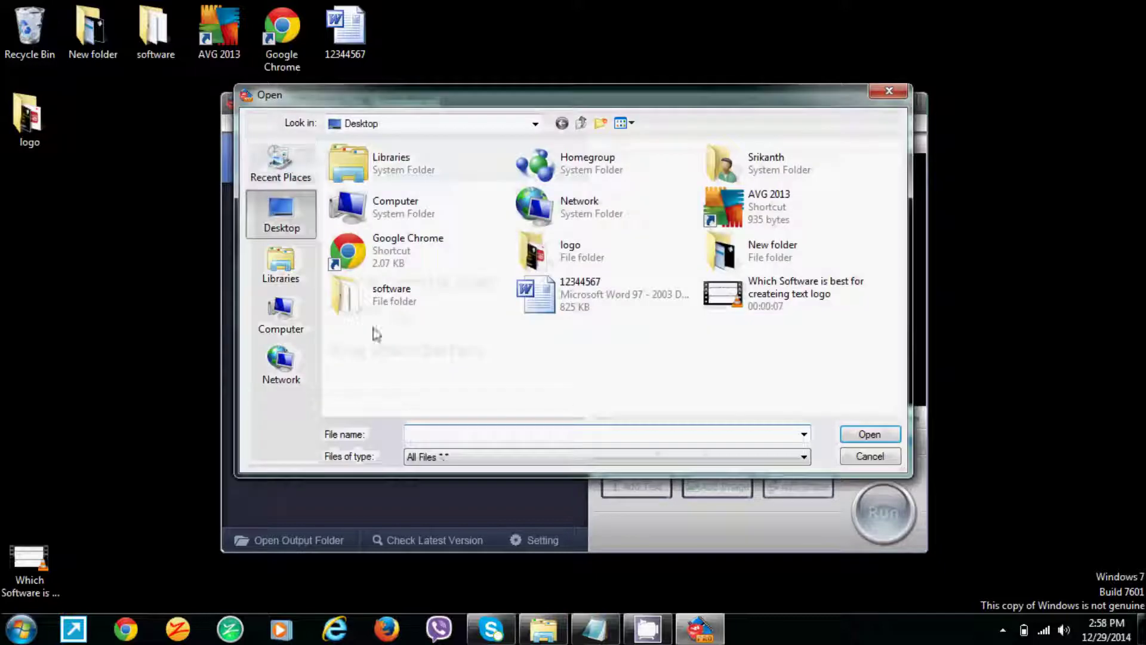
pyautogui.click(753, 308)
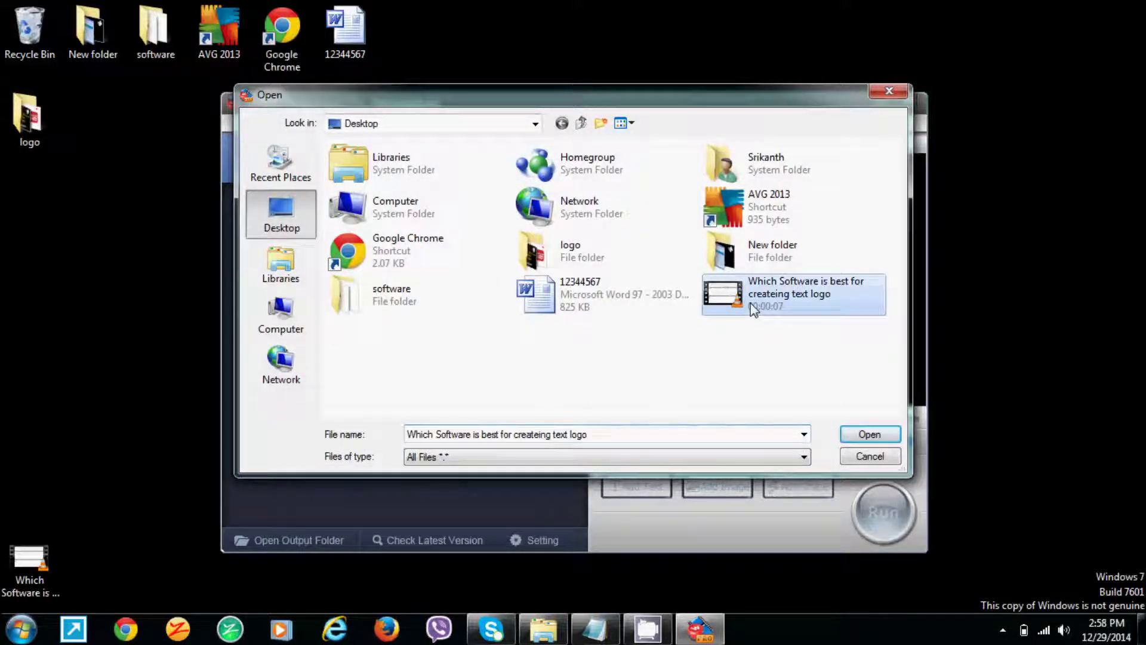
pyautogui.click(872, 438)
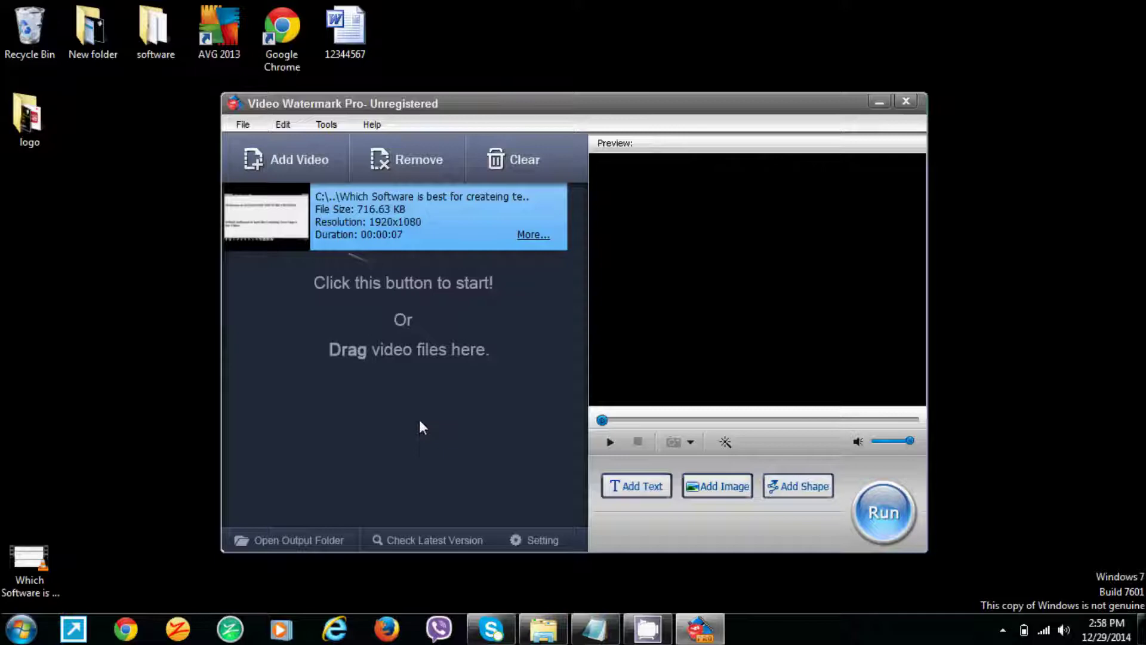
# Replace NEW TEXT WATERMARK with 'Jayalaxmi', add it, reposition it, and bring up its font settings.
pyautogui.click(638, 488)
pyautogui.click(739, 143)
pyautogui.moveTo(738, 143); pyautogui.dragTo(611, 146)
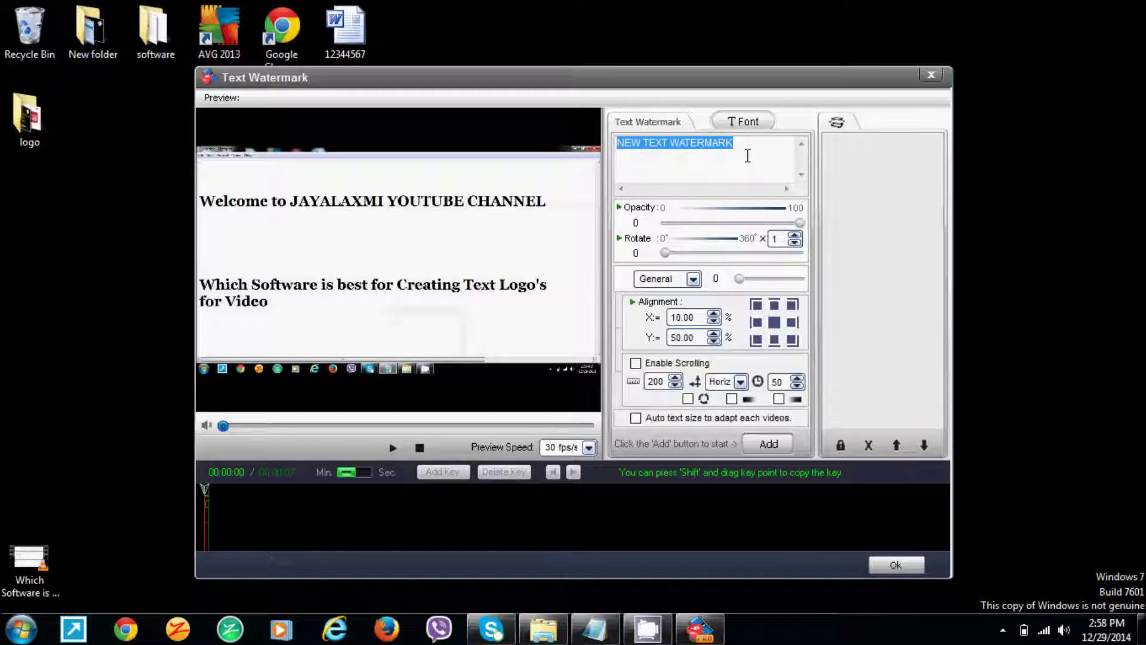
pyautogui.press('BackSpace')
pyautogui.write('Jayalaxmi')
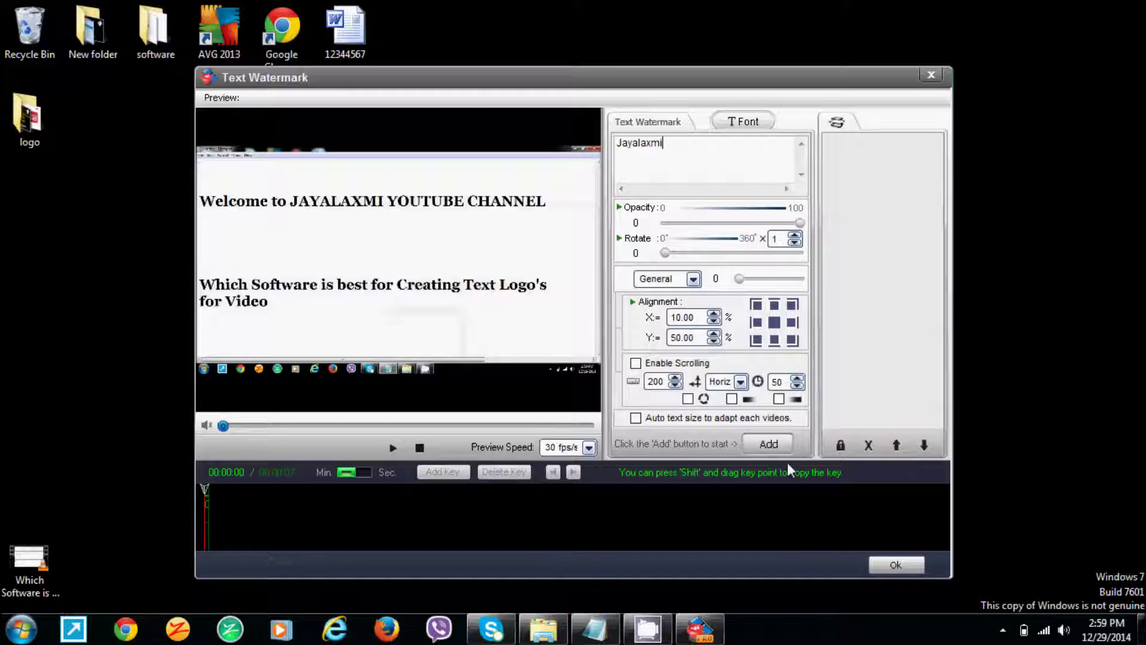
pyautogui.click(769, 445)
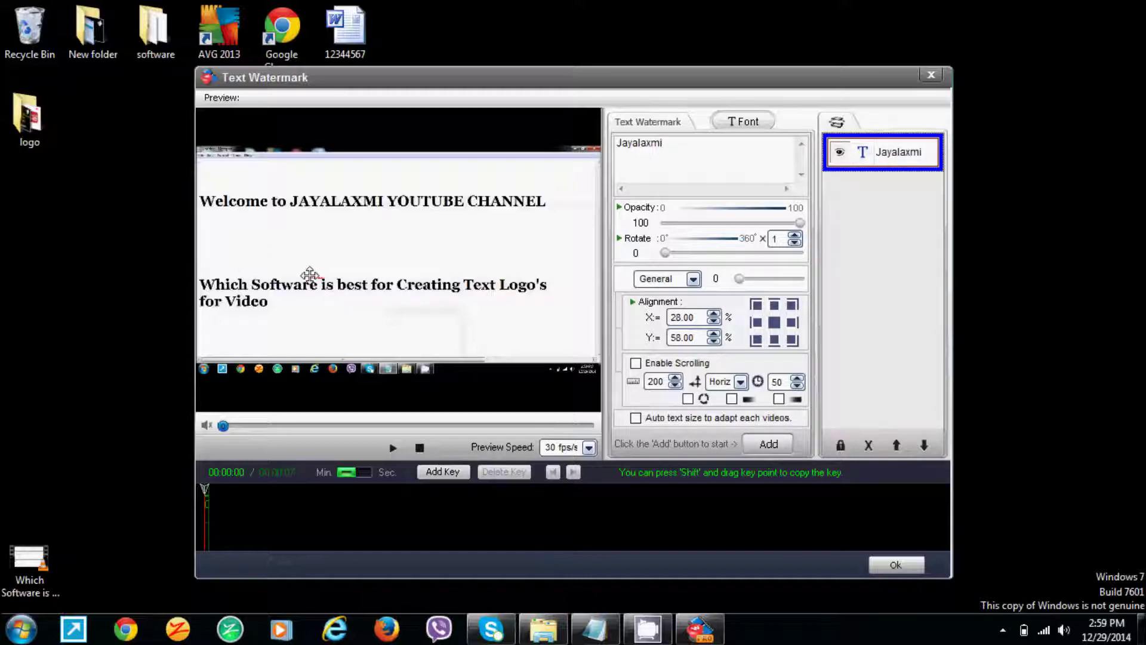
pyautogui.moveTo(315, 277); pyautogui.dragTo(266, 244)
pyautogui.click(744, 120)
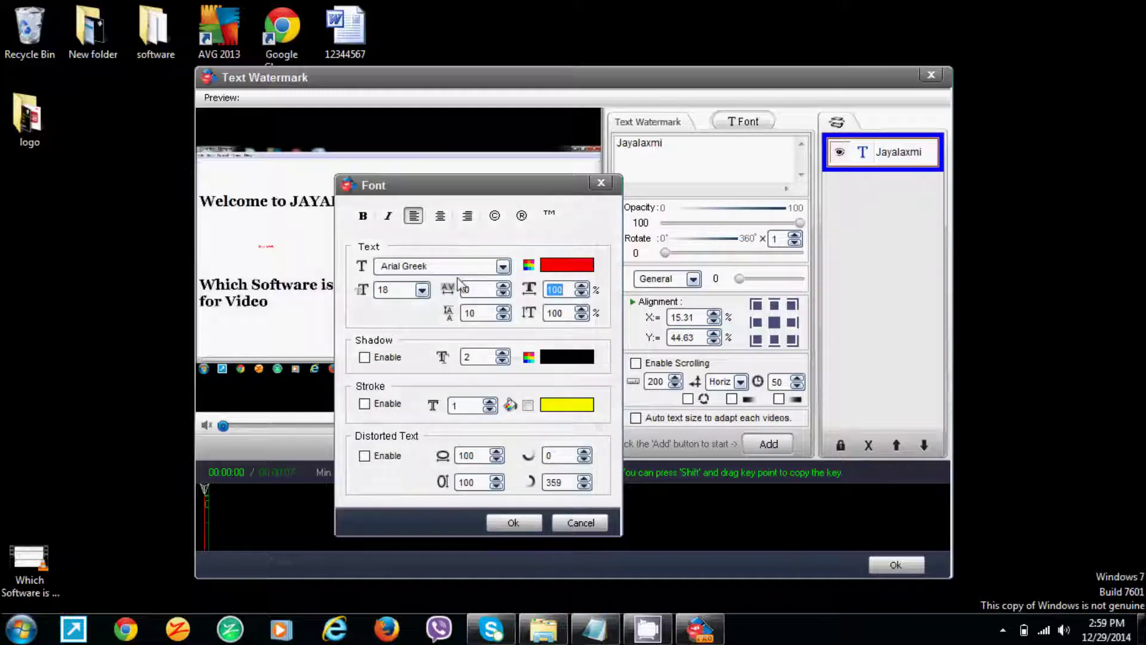
# Set the Jayalaxmi text size to 96 after trying 28, 160 and 128.
pyautogui.click(423, 289)
pyautogui.click(395, 366)
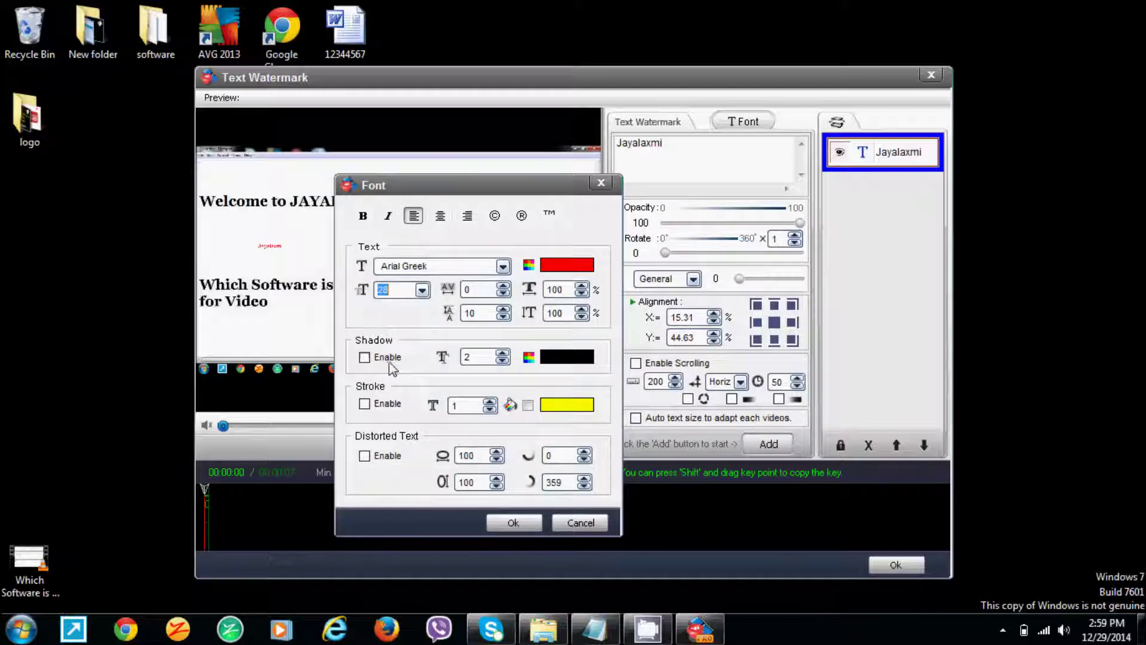
pyautogui.click(422, 290)
pyautogui.click(398, 400)
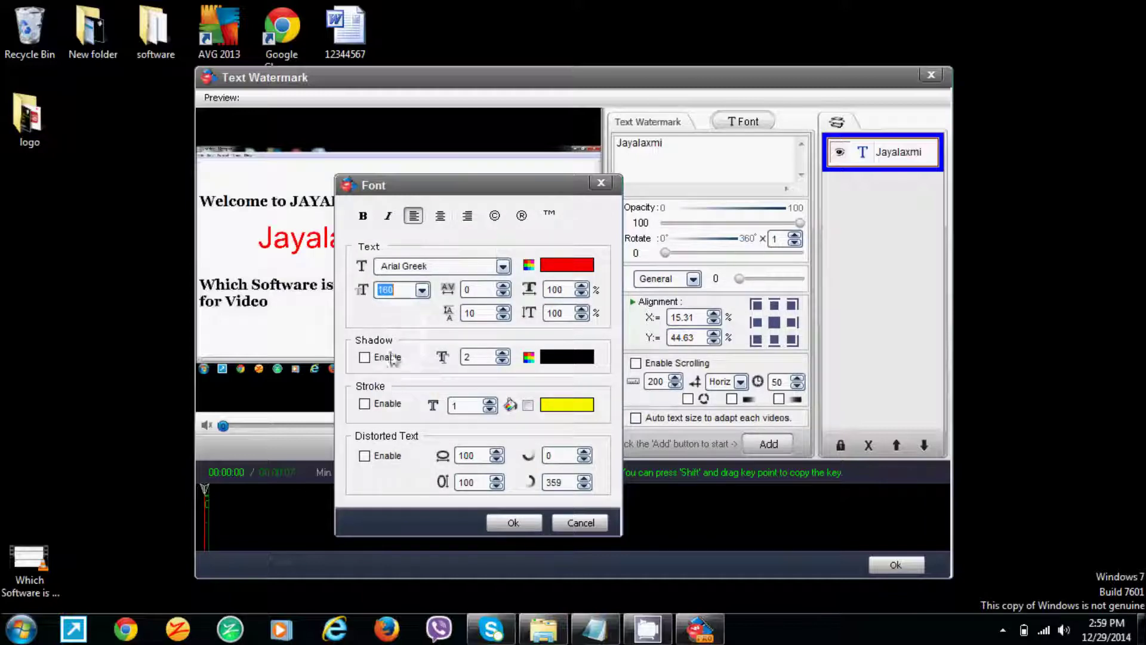
pyautogui.moveTo(513, 185); pyautogui.dragTo(708, 167)
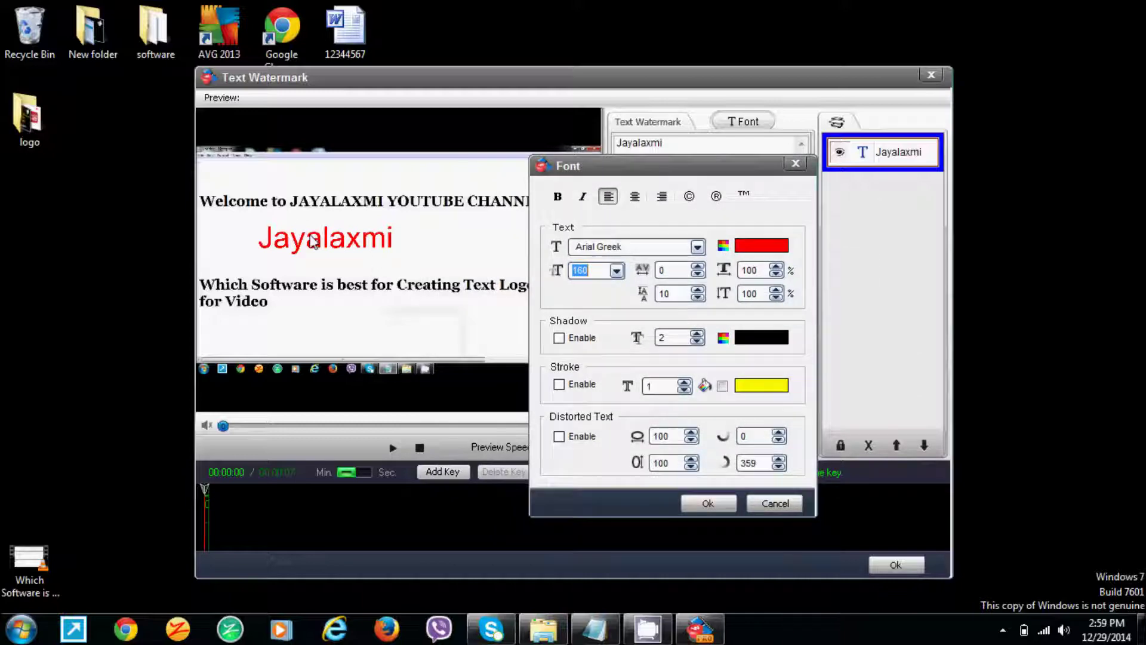
pyautogui.click(617, 270)
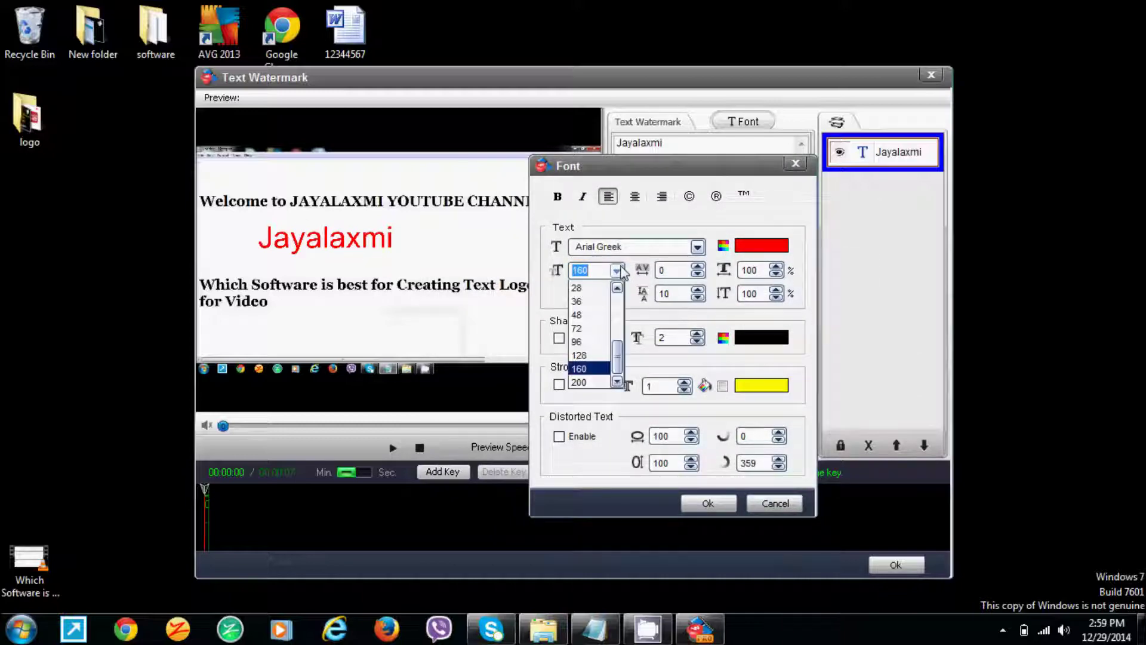
pyautogui.click(578, 355)
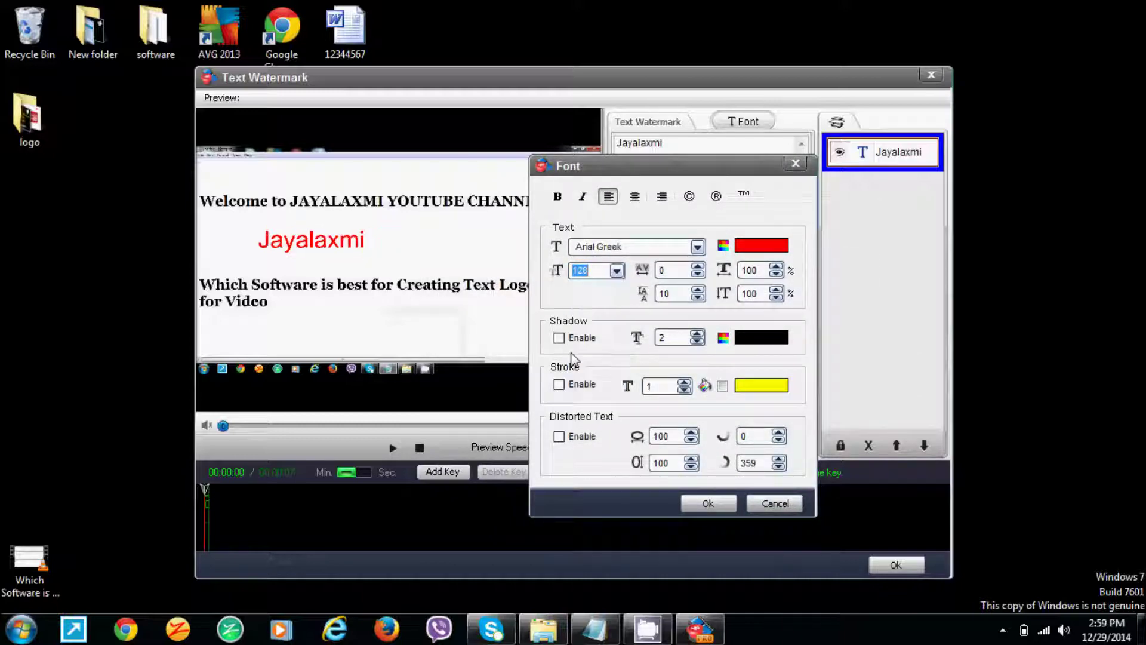
pyautogui.click(617, 270)
pyautogui.click(583, 344)
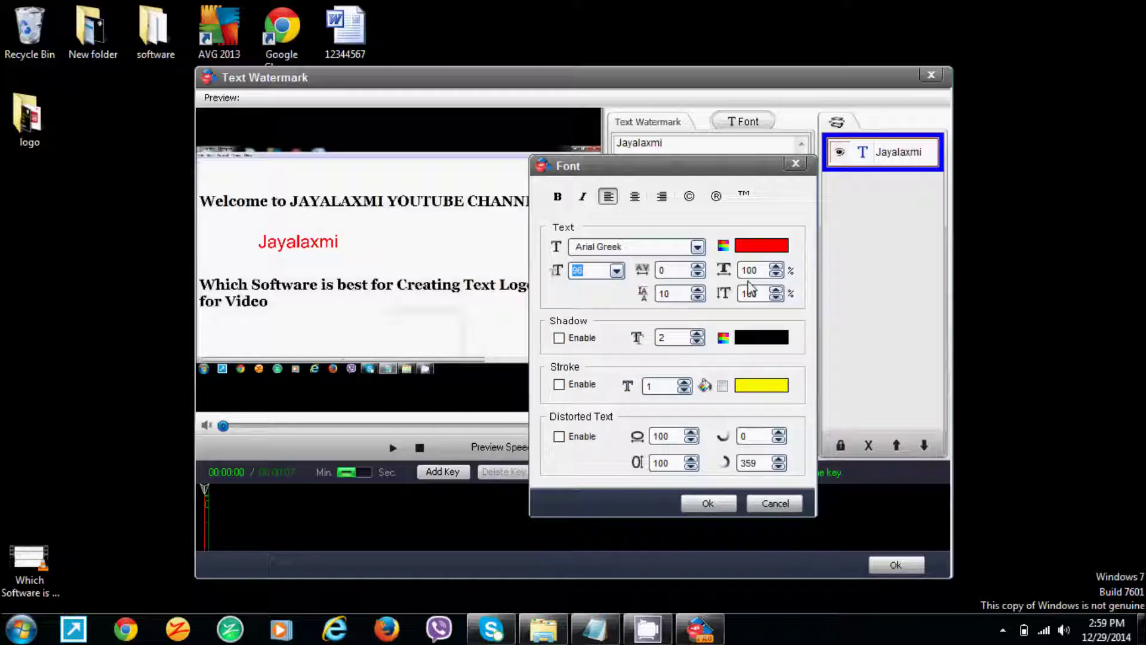
# Change the watermark text colour to blue.
pyautogui.click(766, 252)
pyautogui.click(584, 228)
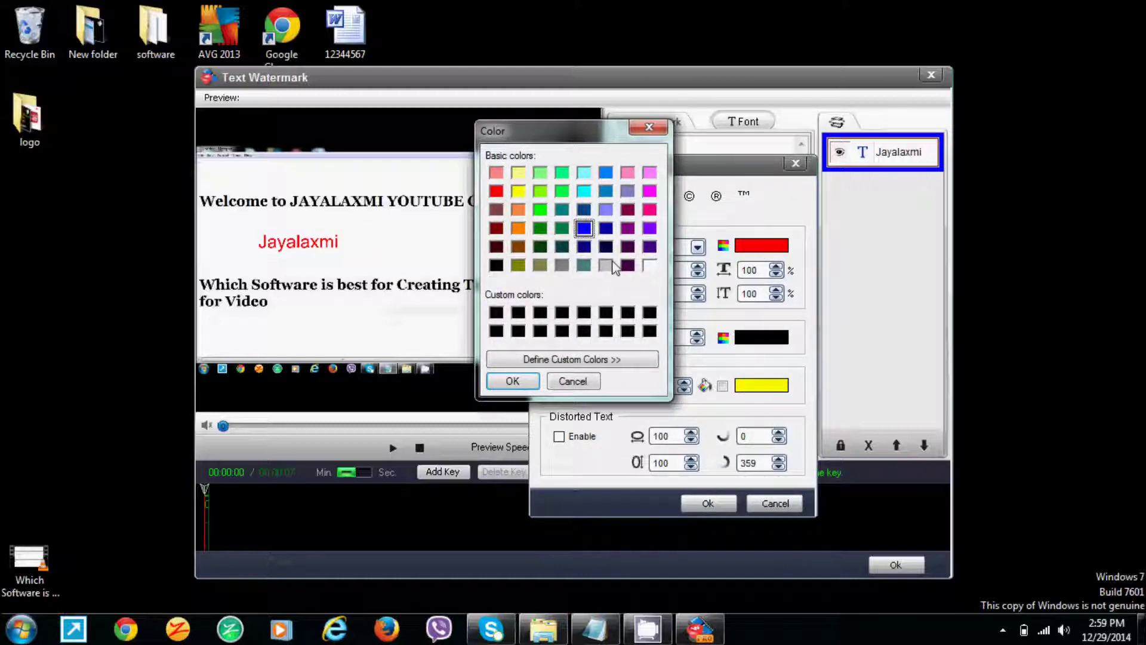
pyautogui.click(499, 382)
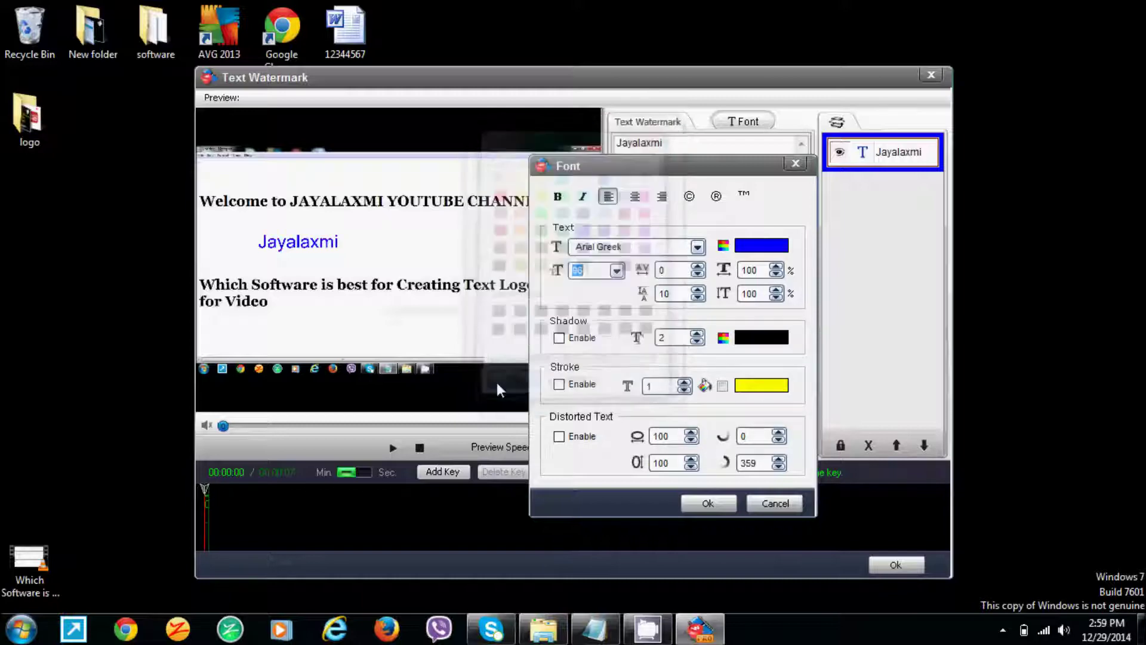
pyautogui.click(761, 248)
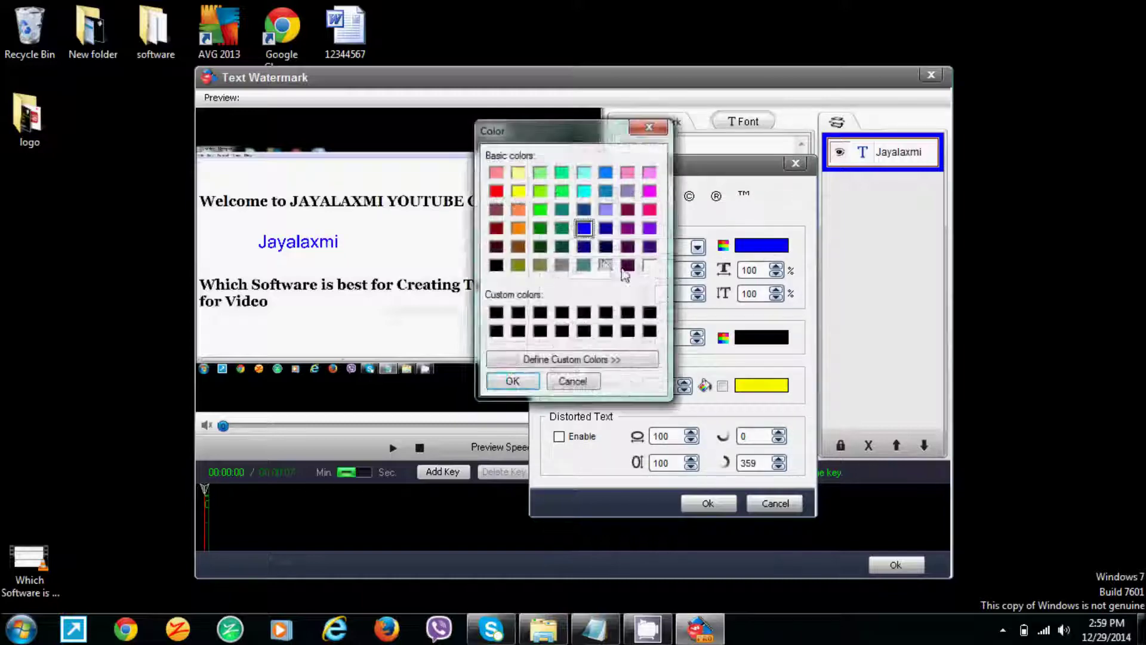
pyautogui.click(512, 380)
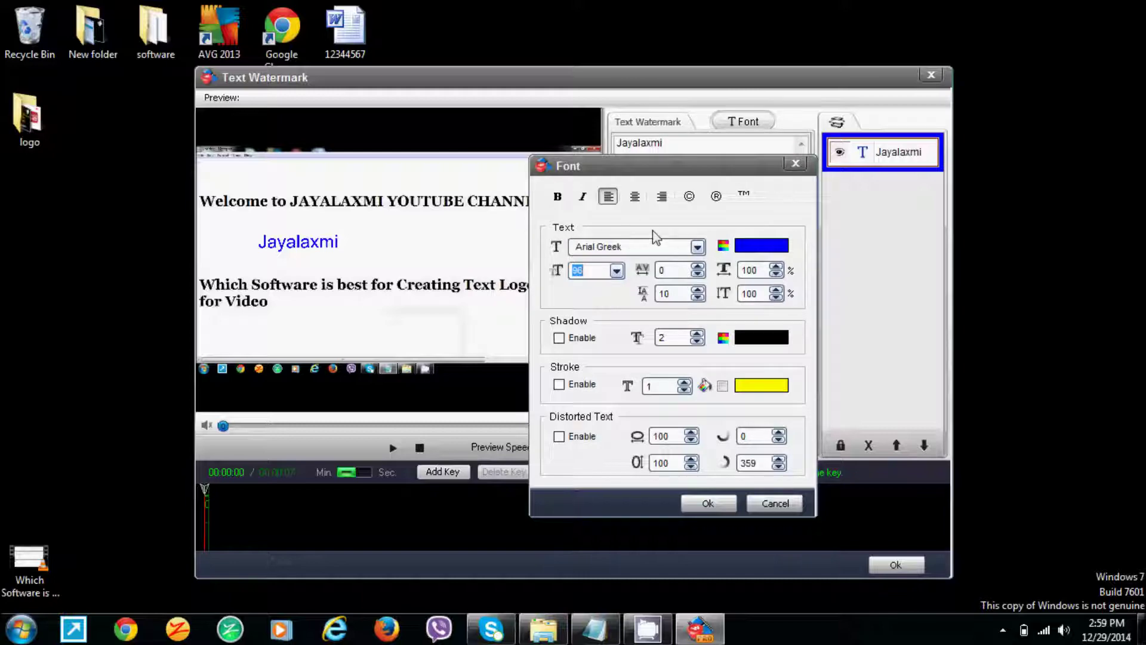
# Make the watermark text bold and right-aligned, then confirm the font settings.
pyautogui.click(557, 198)
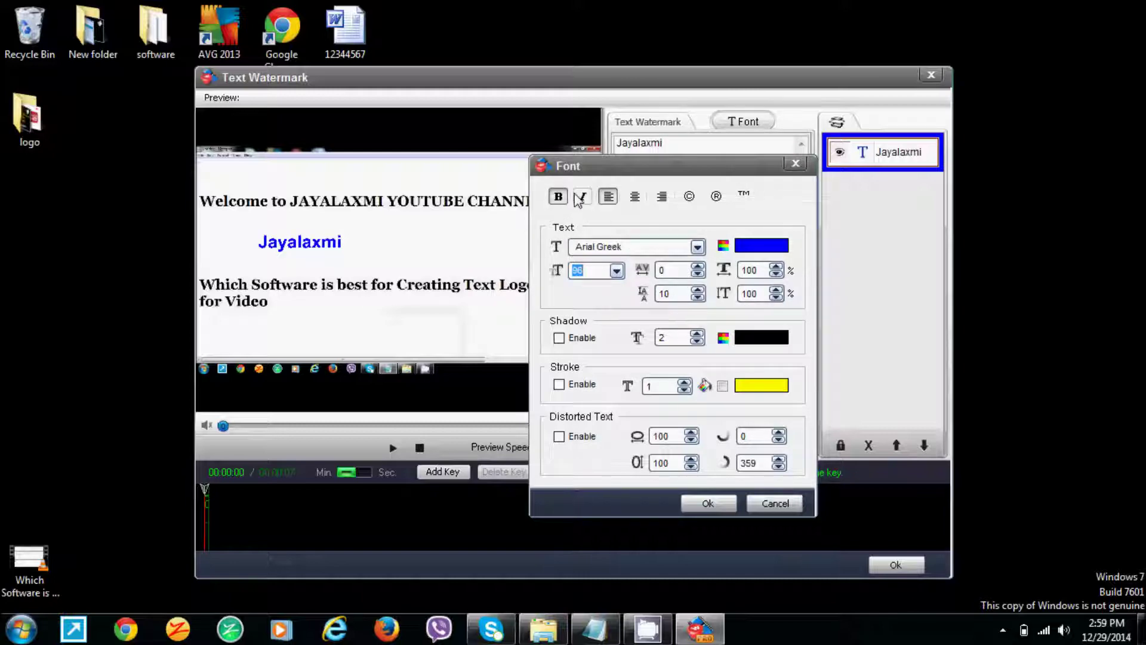
pyautogui.click(635, 196)
pyautogui.click(662, 197)
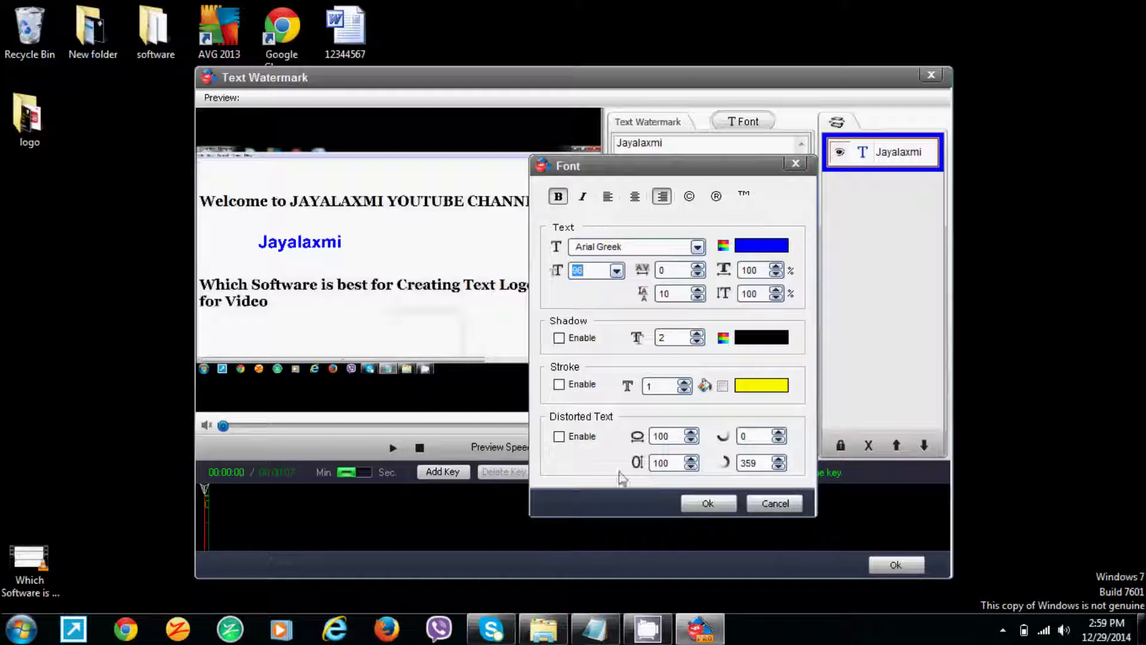
pyautogui.click(708, 504)
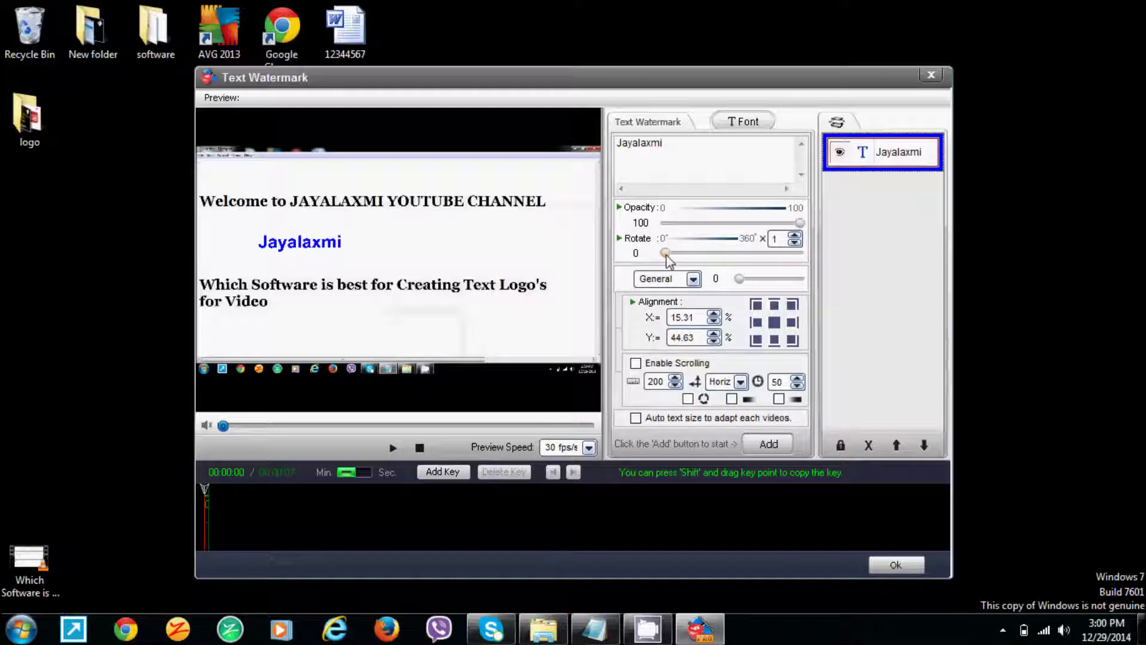
# Lower opacity to about 31, move the watermark bottom-right, keep rotation 0, and apply.
pyautogui.moveTo(800, 222)
pyautogui.mouseDown()
pyautogui.moveTo(729, 230)
pyautogui.moveTo(828, 229)
pyautogui.mouseUp()
pyautogui.moveTo(801, 223); pyautogui.dragTo(711, 231)
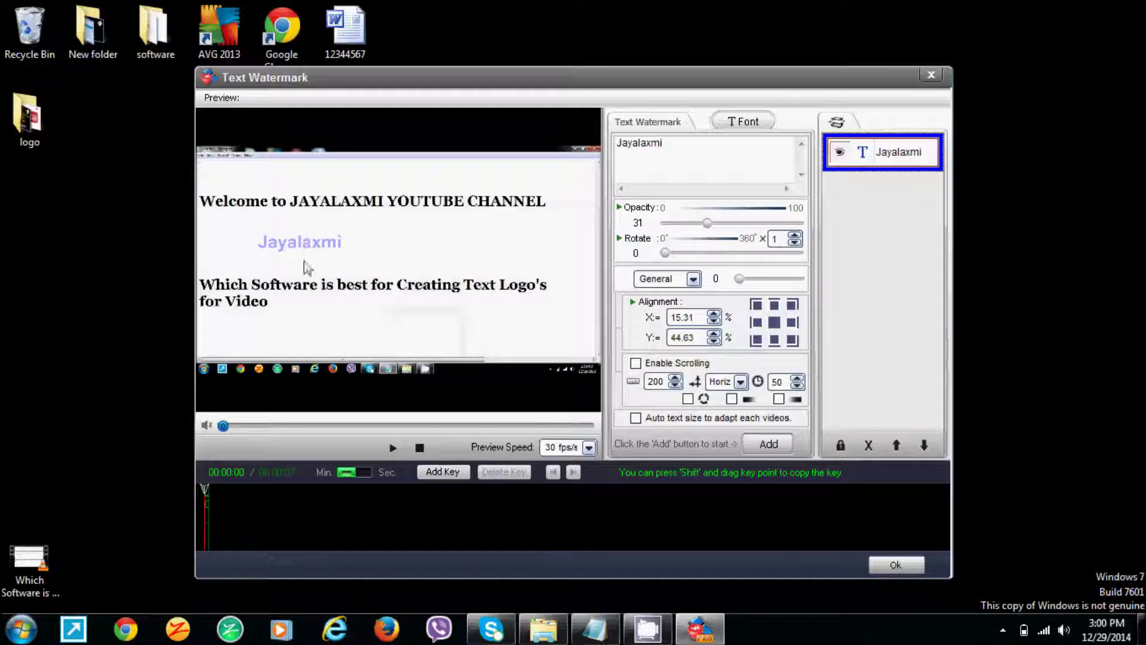
pyautogui.moveTo(292, 242); pyautogui.dragTo(518, 250)
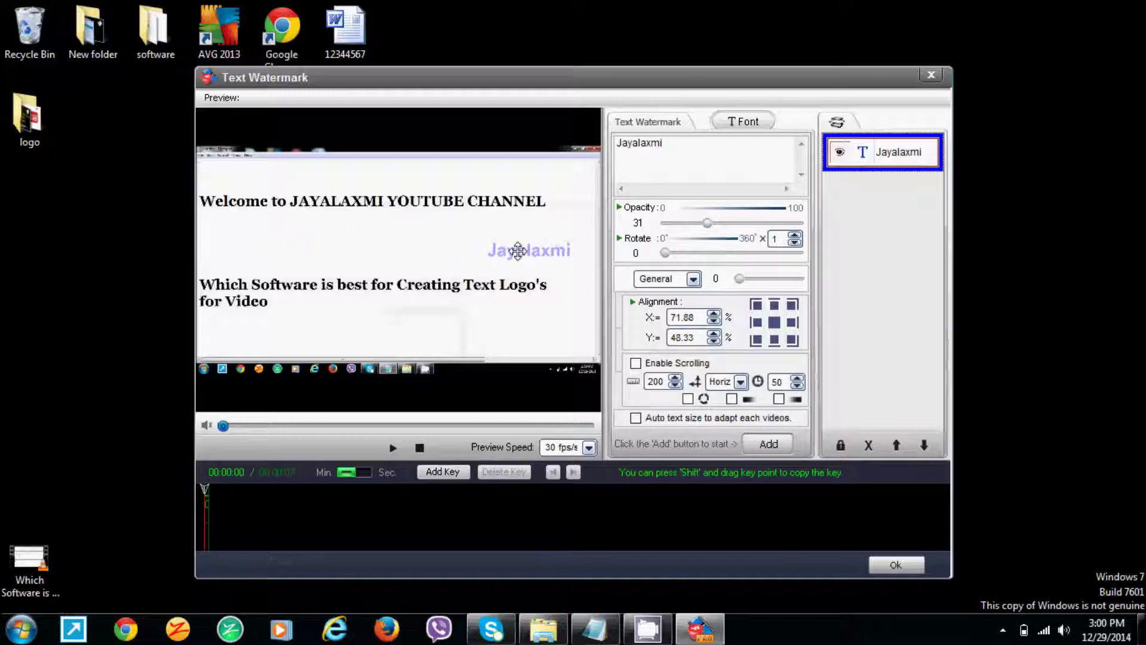
pyautogui.moveTo(518, 250); pyautogui.dragTo(530, 321)
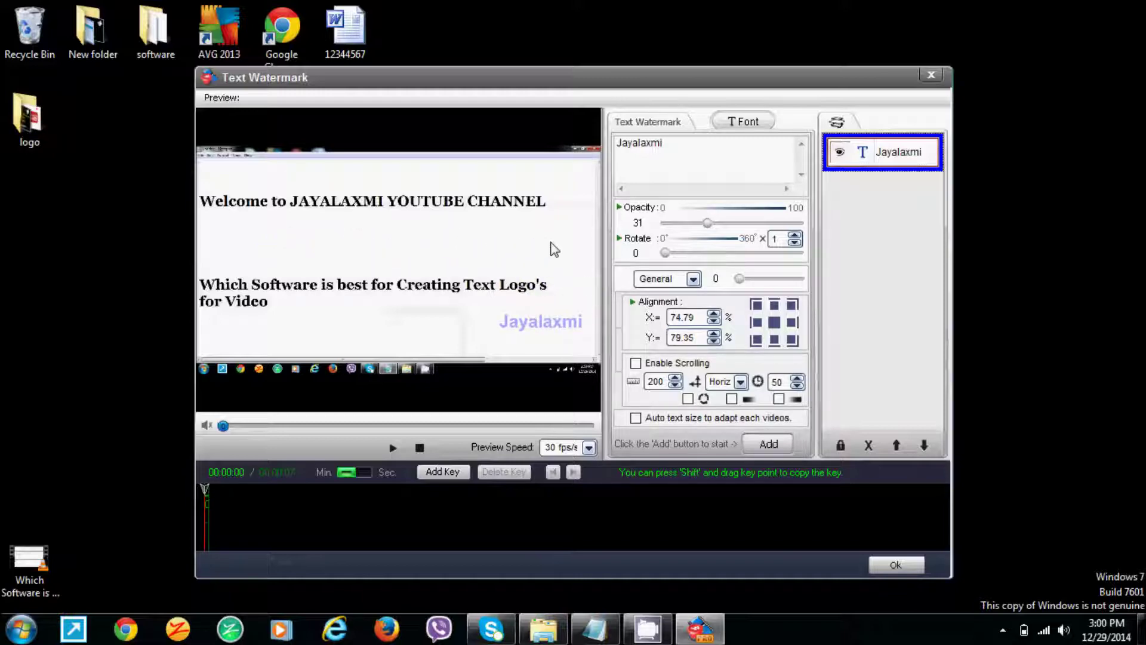
pyautogui.moveTo(664, 254); pyautogui.dragTo(699, 266)
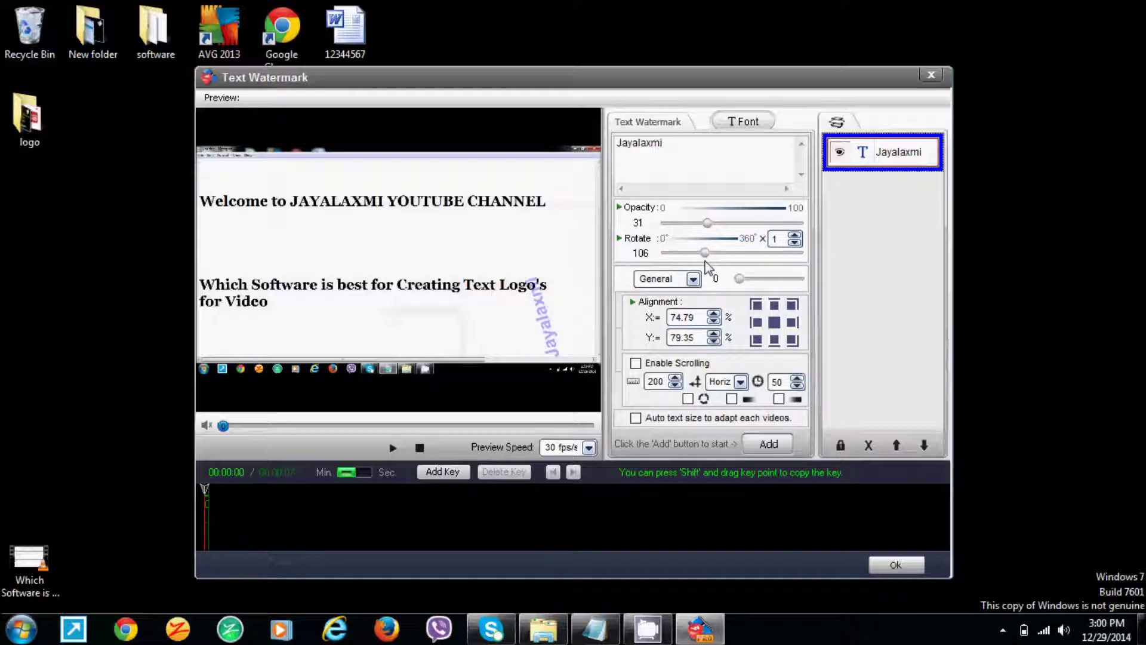
pyautogui.moveTo(699, 266); pyautogui.dragTo(665, 263)
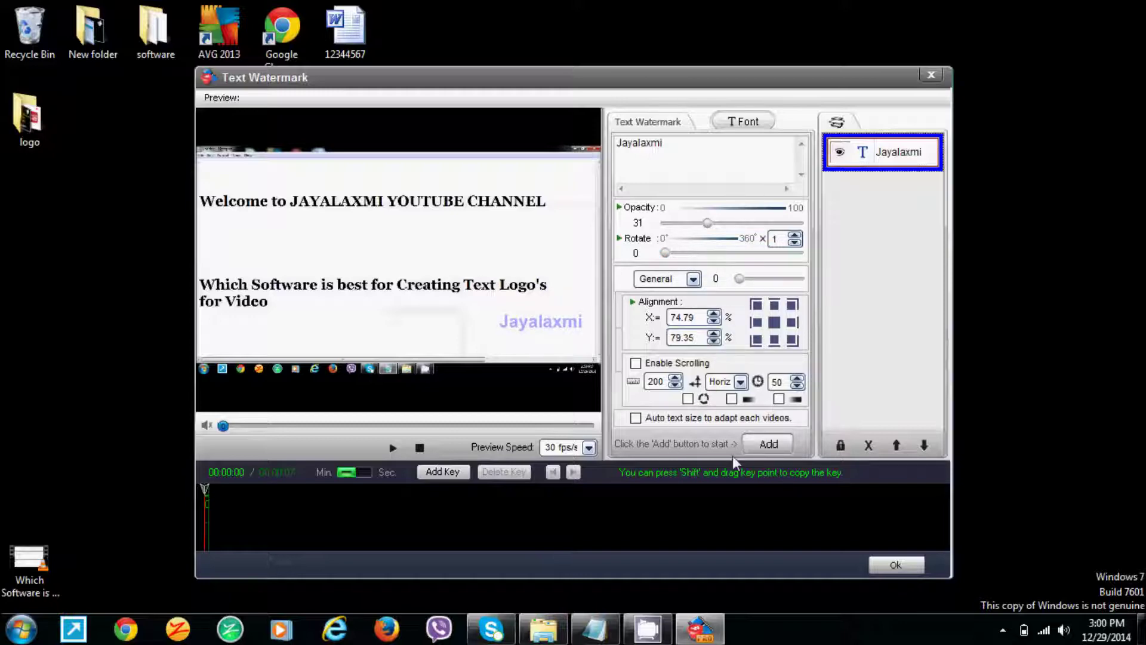
pyautogui.click(909, 567)
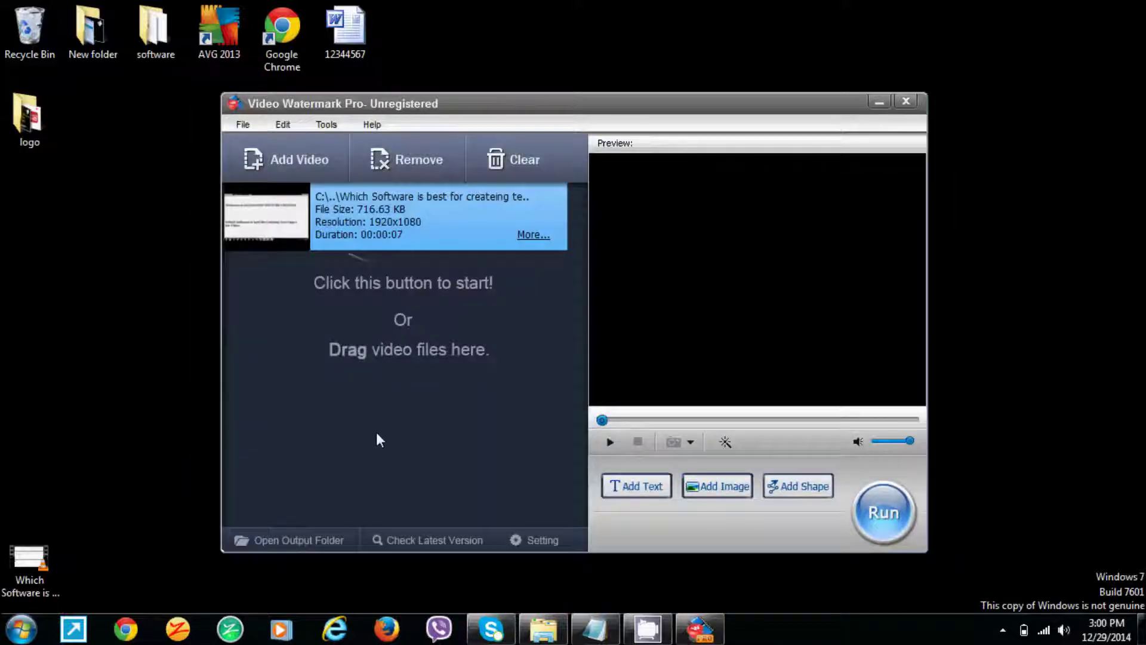
# Set the output folder to Desktop, keep AVI format, and run the conversion.
pyautogui.click(886, 508)
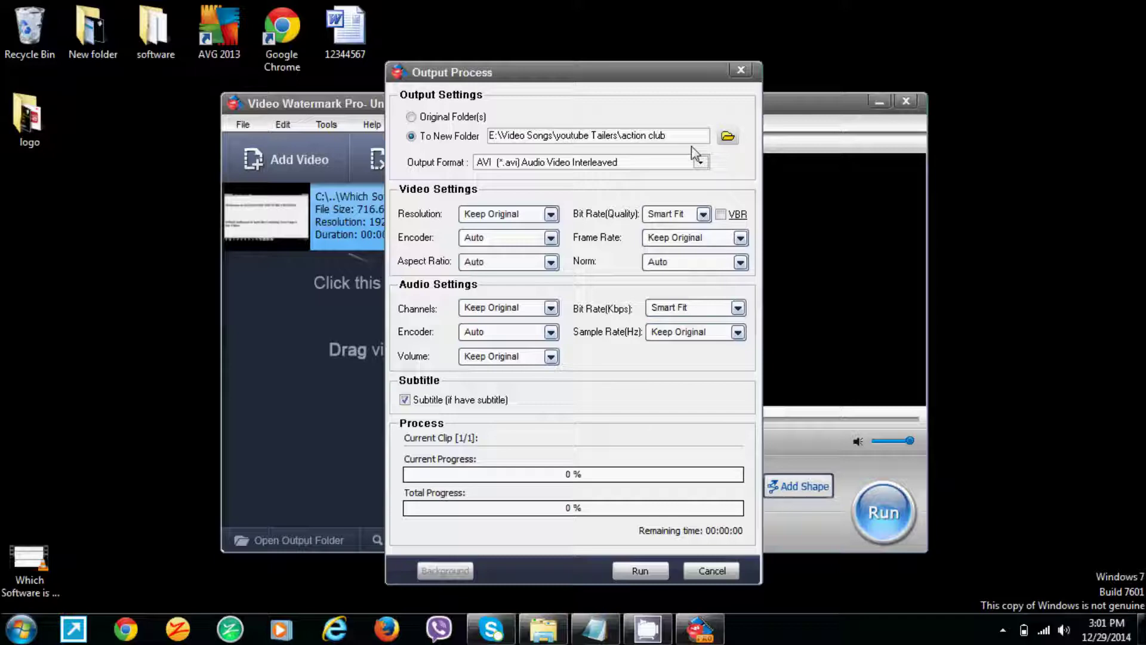
pyautogui.click(729, 137)
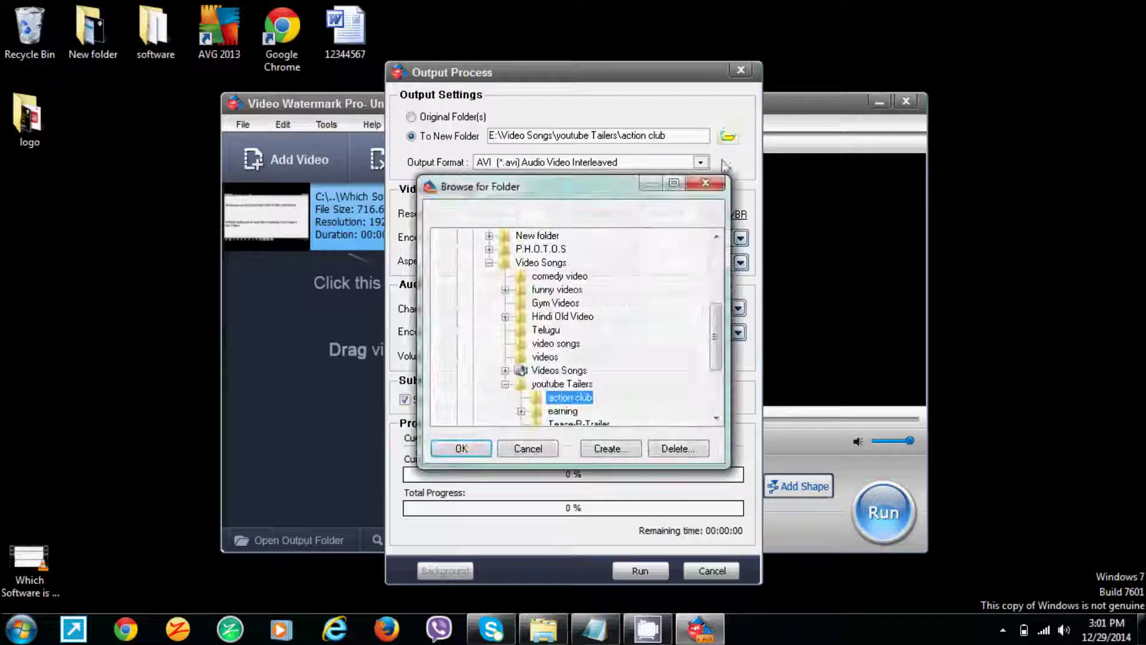
pyautogui.scroll(4, 716, 305)
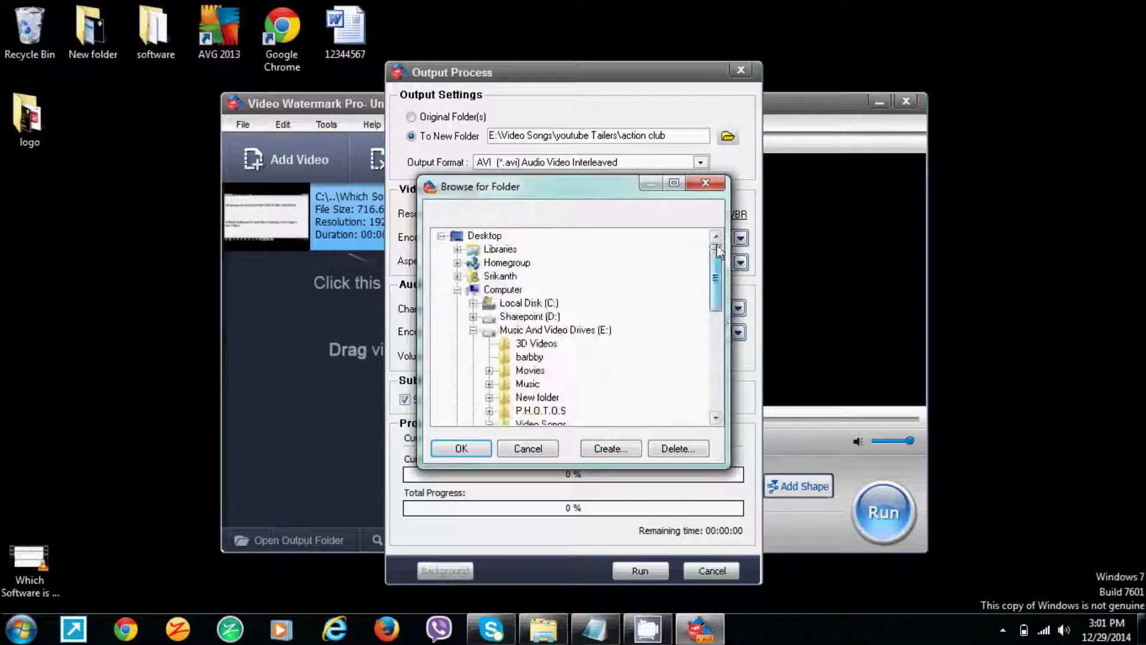
pyautogui.click(457, 238)
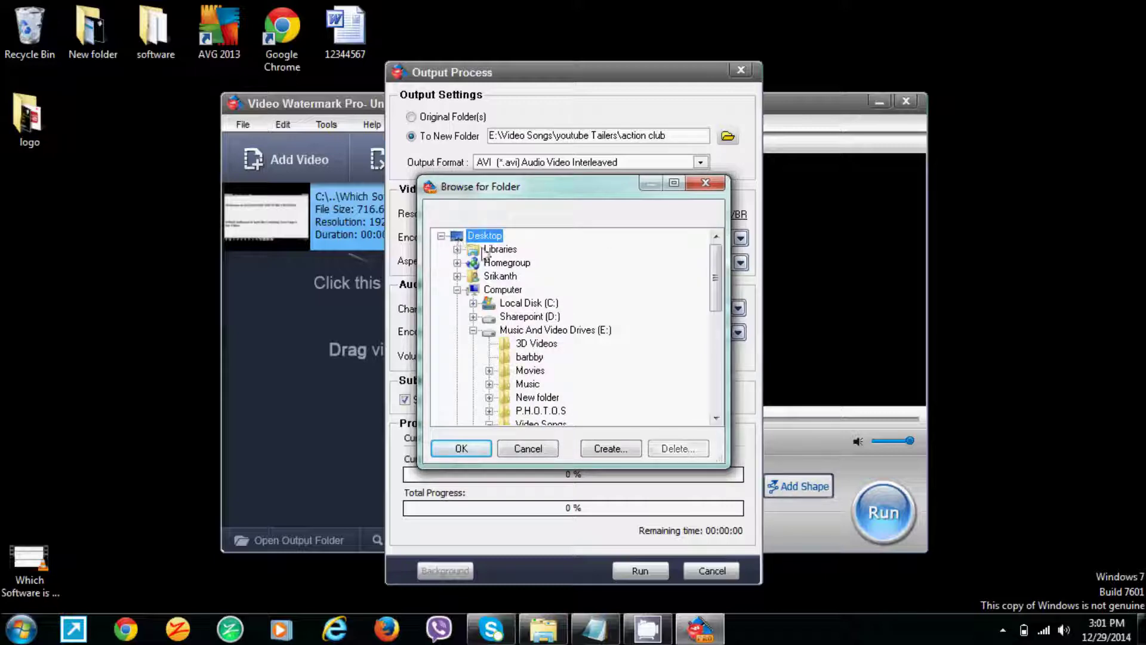
pyautogui.click(457, 449)
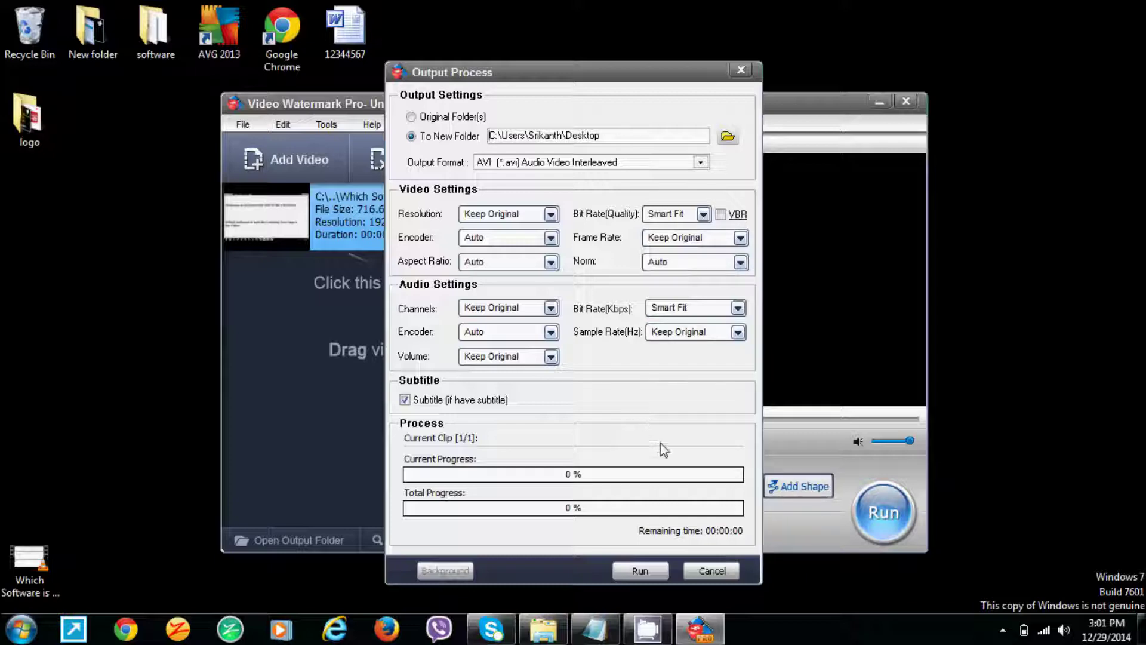
pyautogui.click(641, 572)
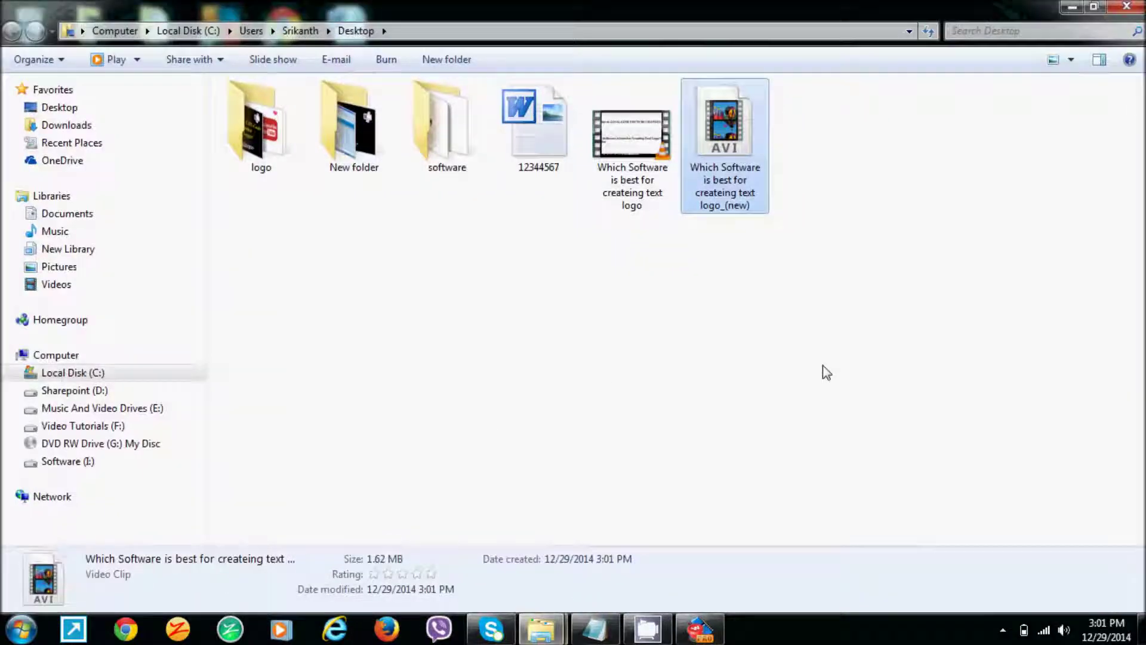
# Close the Desktop folder window and play the exported '_(new)' AVI from the desktop.
pyautogui.click(1072, 7)
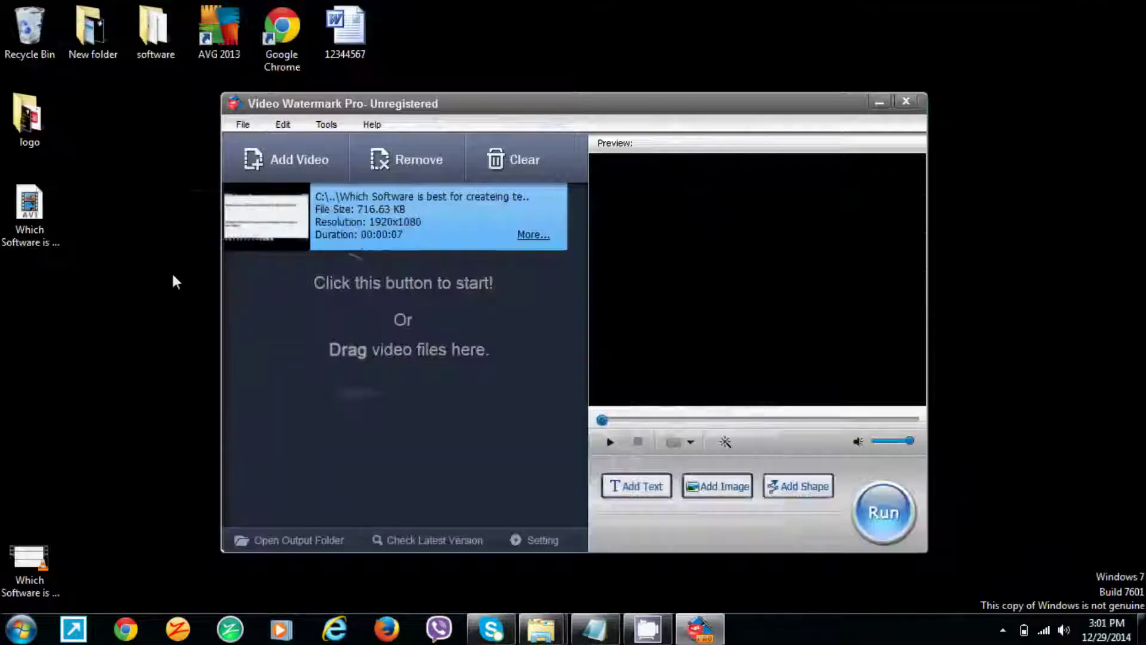
pyautogui.doubleClick(34, 206)
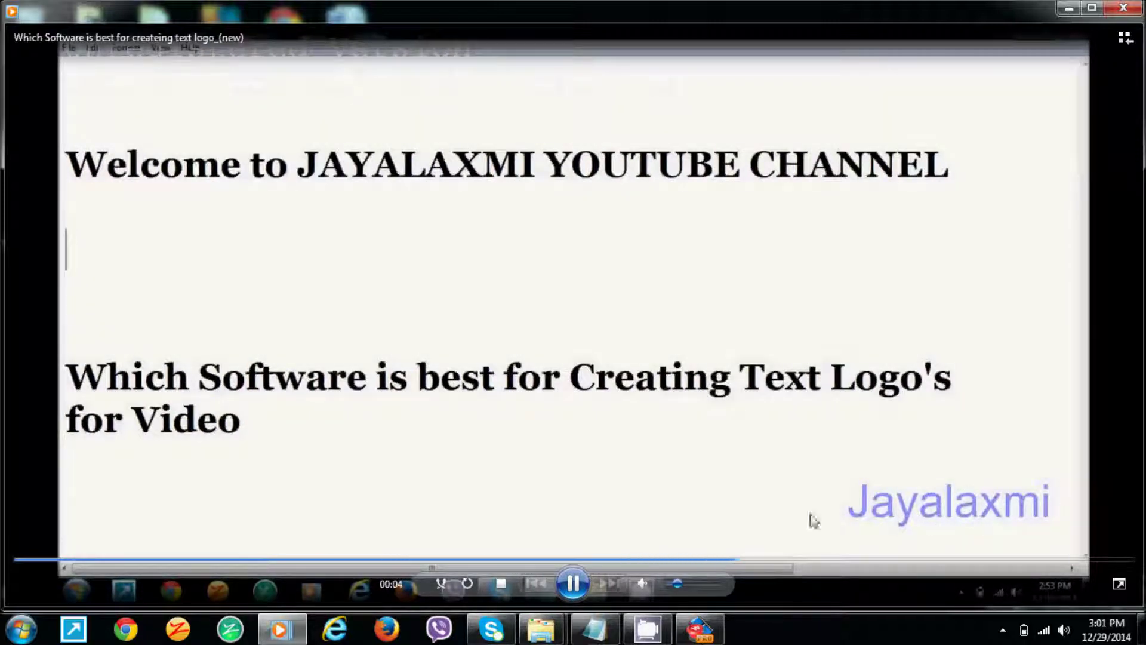
# Pause playback around the 5-second mark with the Jayalaxmi watermark visible.
pyautogui.click(936, 520)
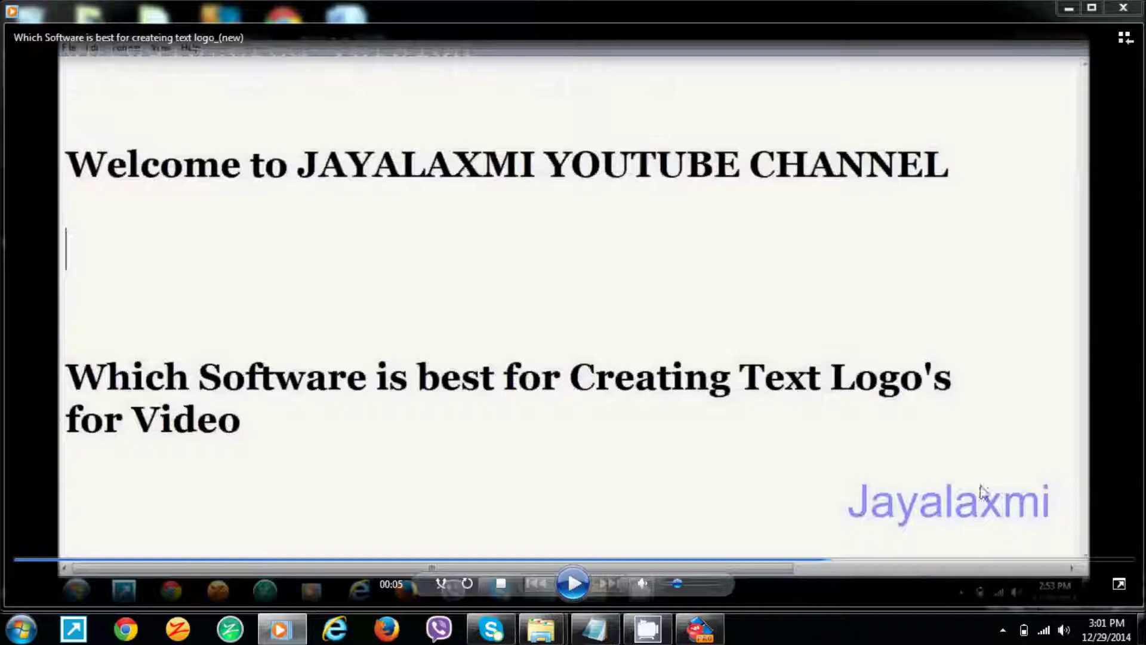